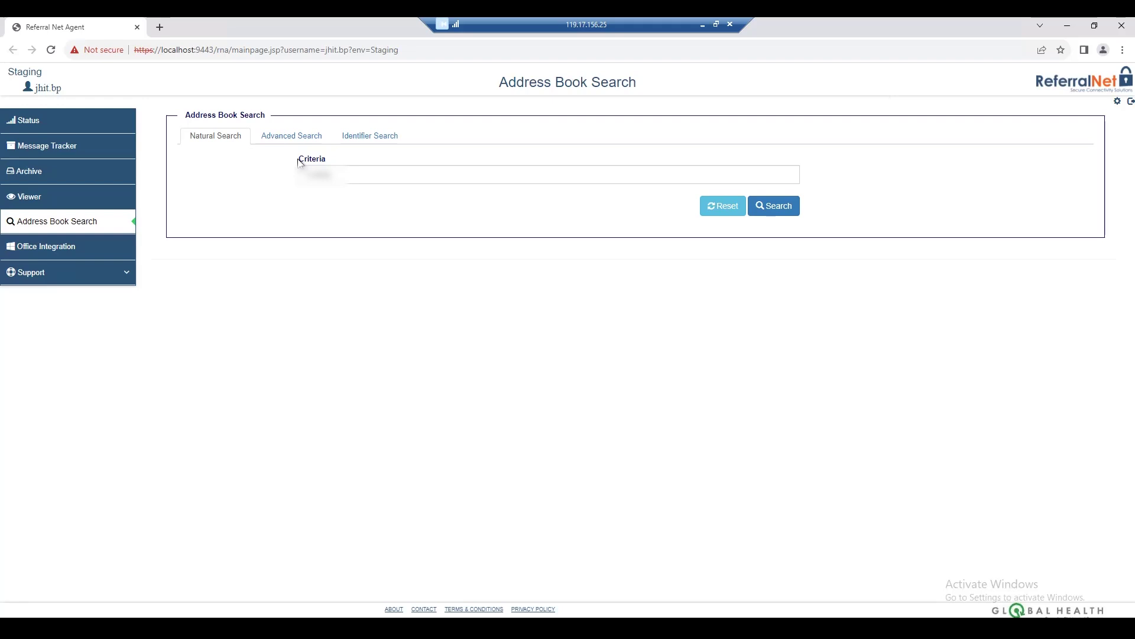
Run the ReferralNet Agent address book search for the matching contact
{"action": "left_click", "coordinate": [771, 205]}
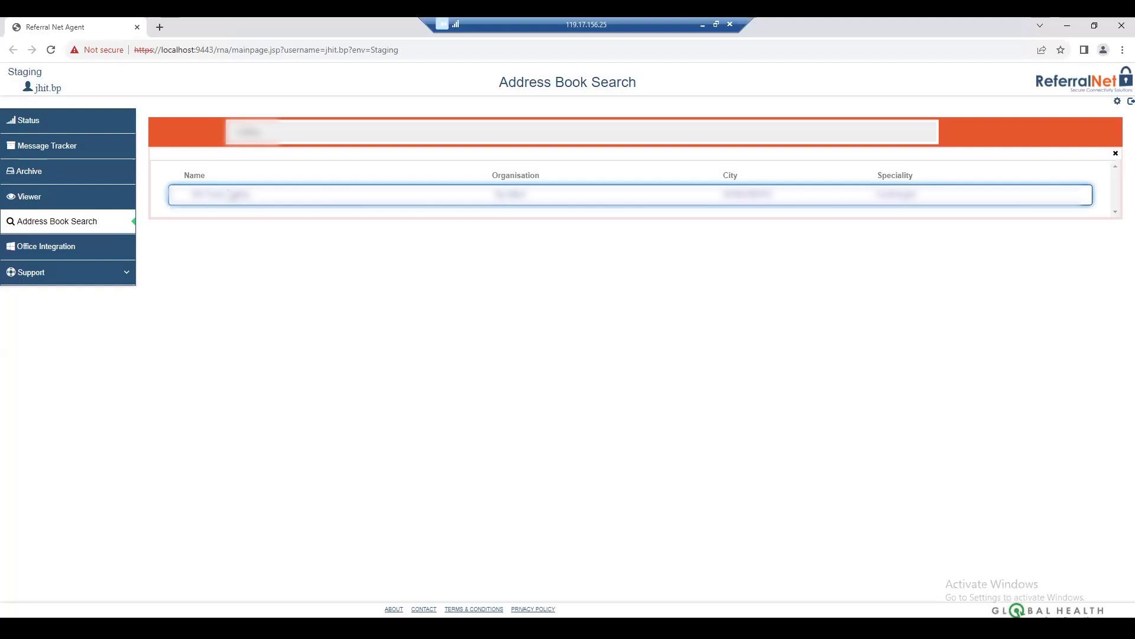
Copy the contact's ReferralNet account email and begin a new ESend email entry in Zedmed
{"action": "left_click", "coordinate": [229, 195]}
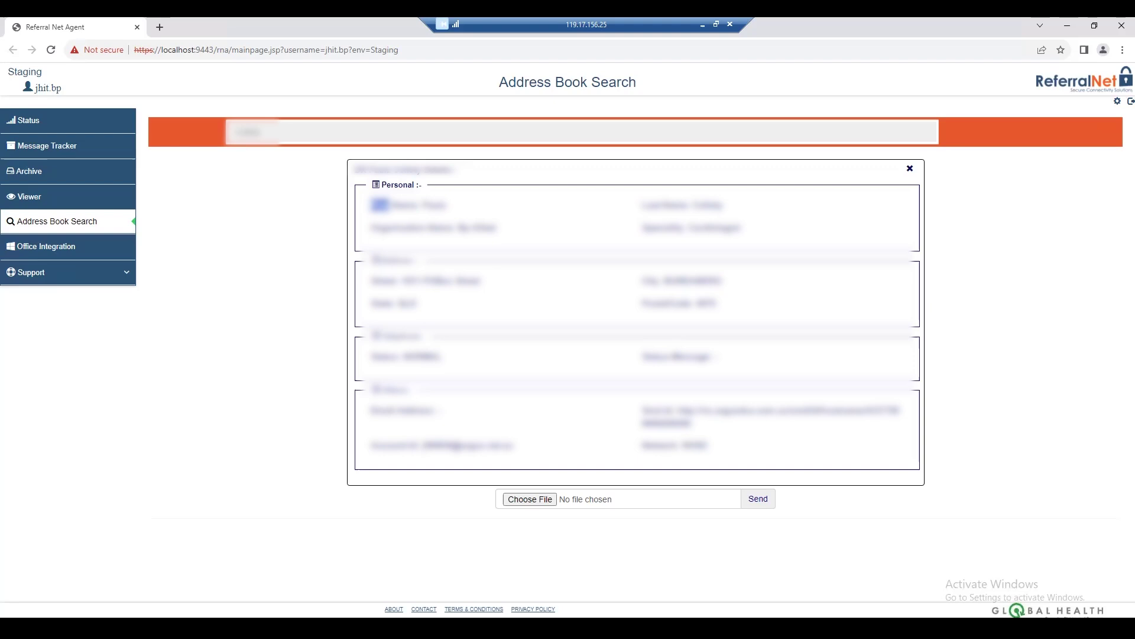
{"action": "left_click_drag", "start_coordinate": [423, 445], "coordinate": [522, 453]}
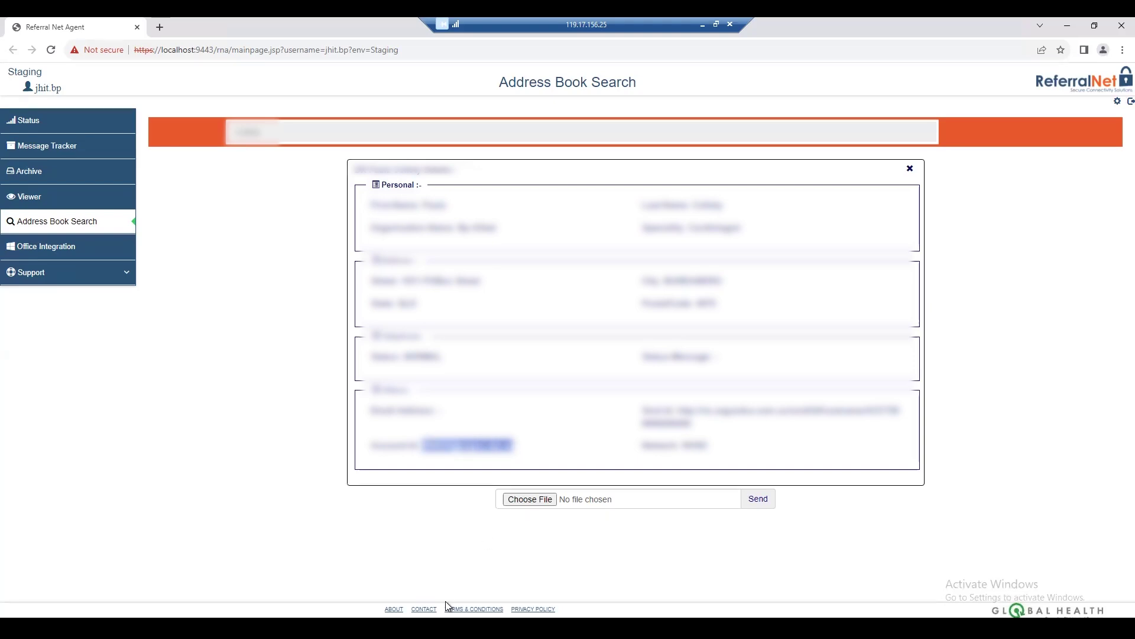
{"action": "key", "text": "alt+Tab"}
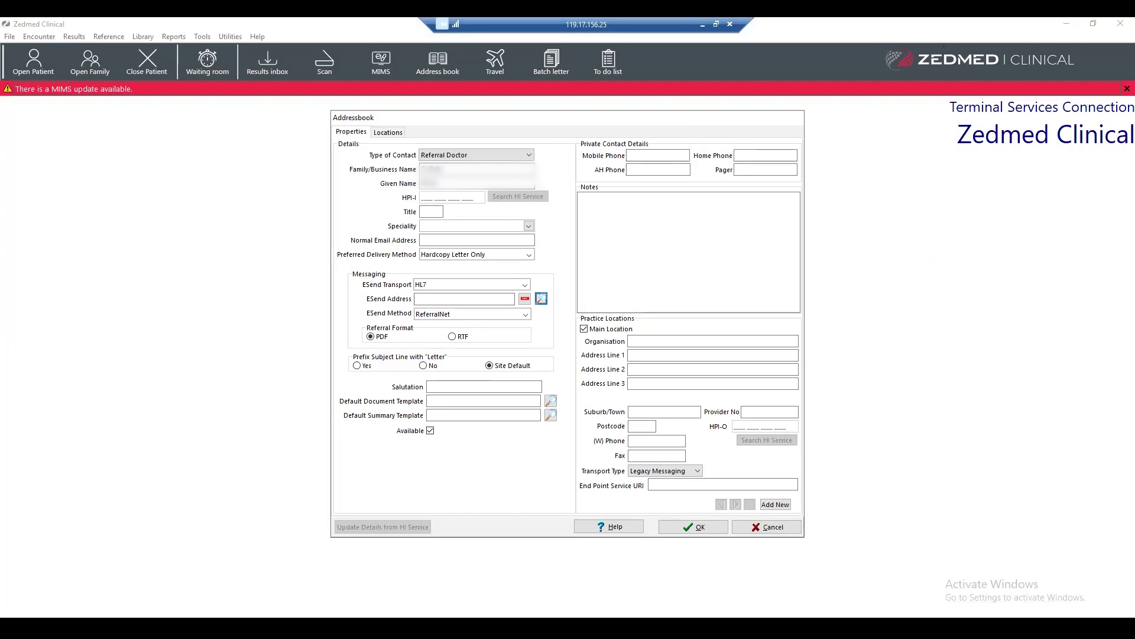
{"action": "left_click", "coordinate": [542, 299]}
{"action": "left_click", "coordinate": [485, 449]}
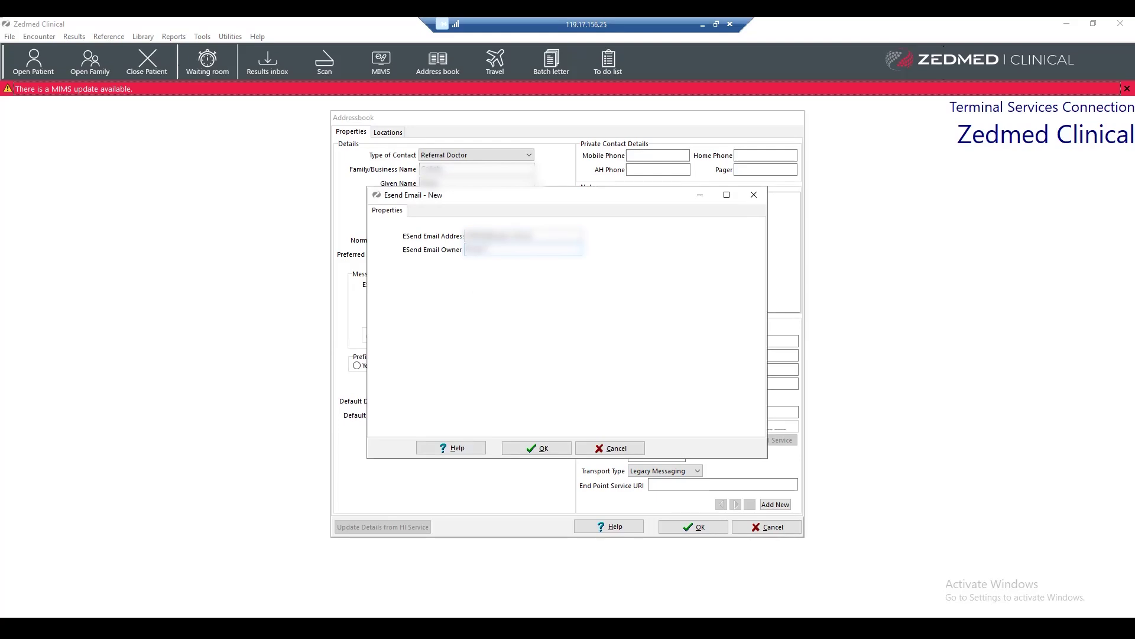
{"action": "type", "text": "Smith"}
Confirm the ESend Email - New entry holding the pasted address and owner name
{"action": "left_click", "coordinate": [540, 448]}
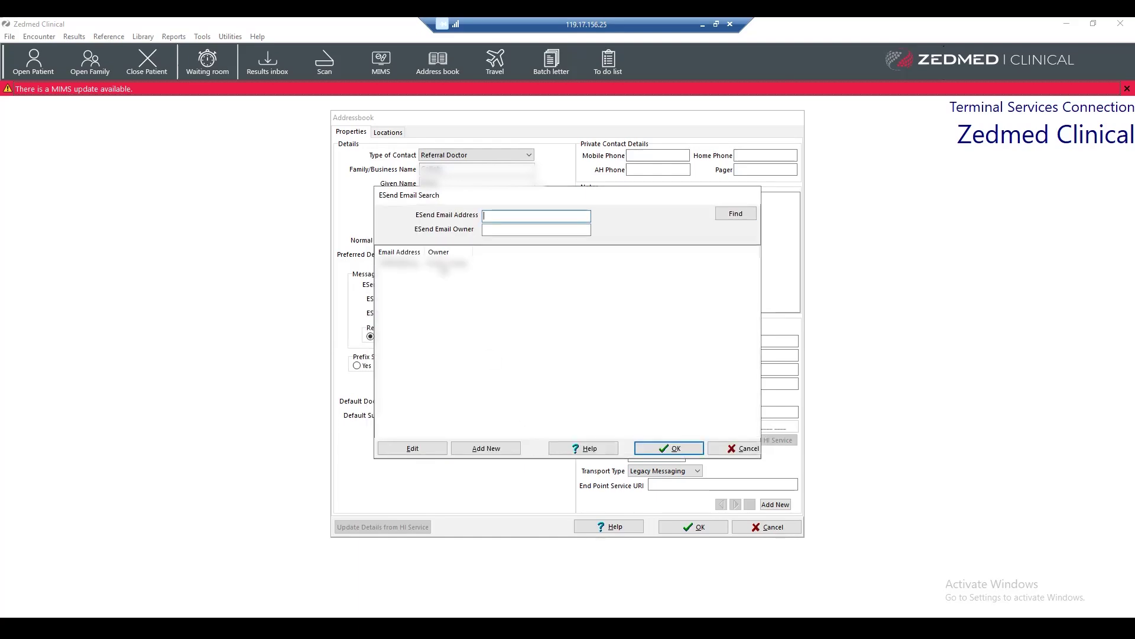
Choose the newly added address in ESend Email Search as the contact's ESend Address
{"action": "left_click", "coordinate": [443, 264]}
{"action": "left_click", "coordinate": [672, 448]}
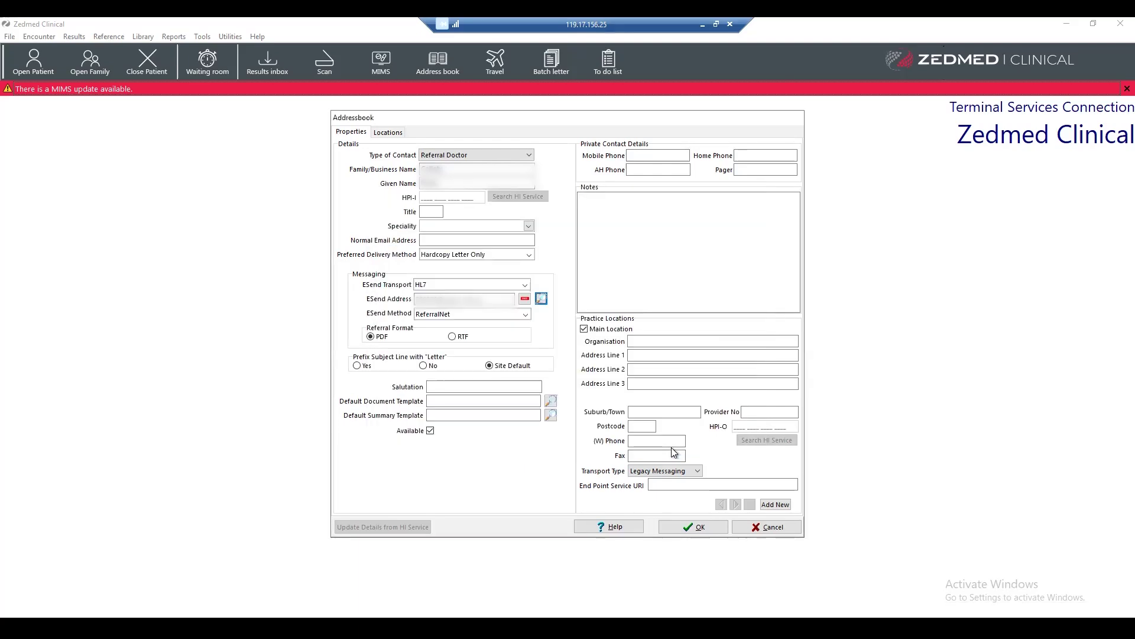